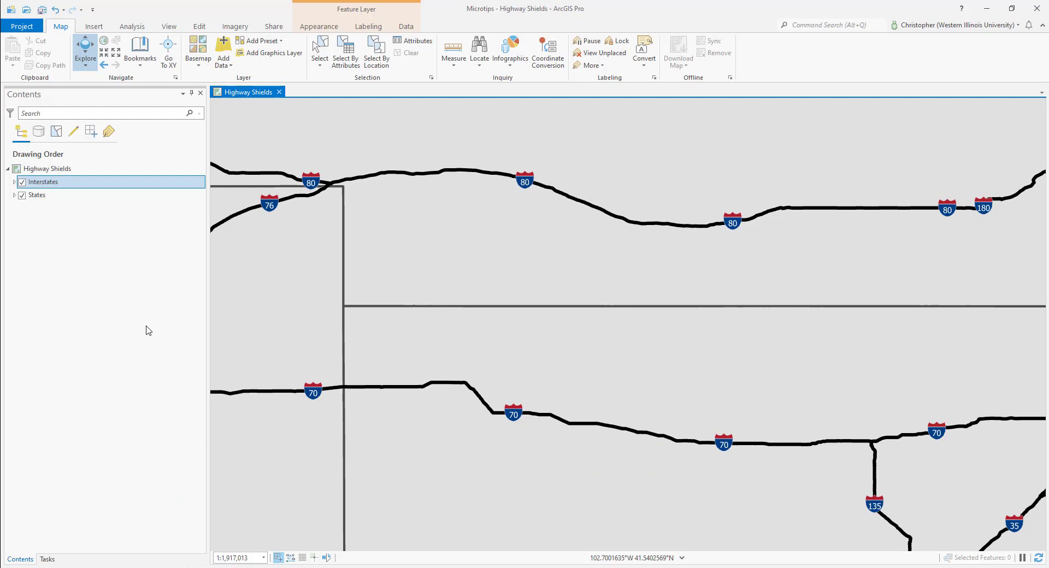
Step: Open a Catalog view listing the Transportation_en style's transportation sign symbols
click(175, 30)
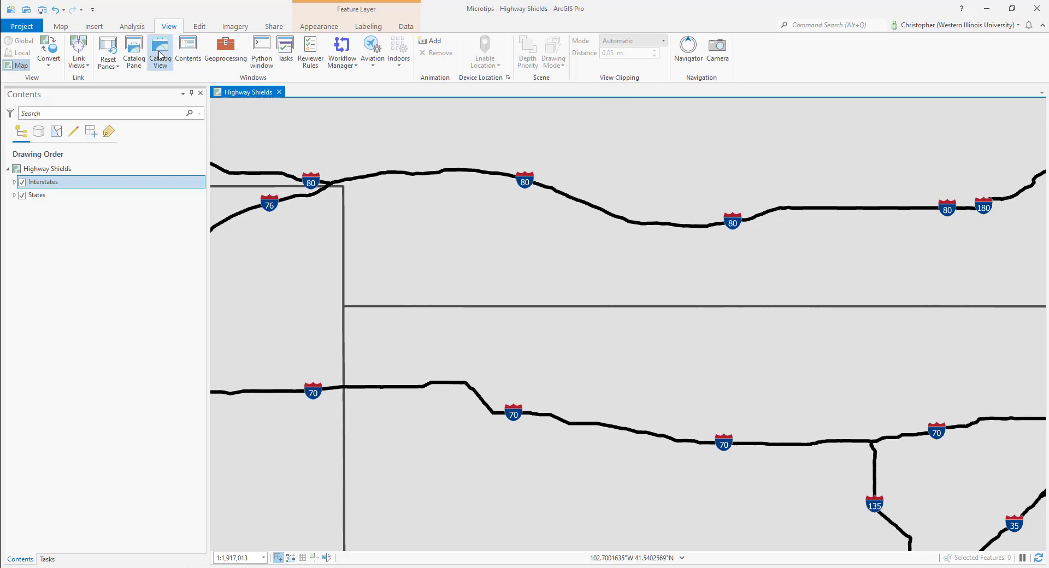
click(160, 55)
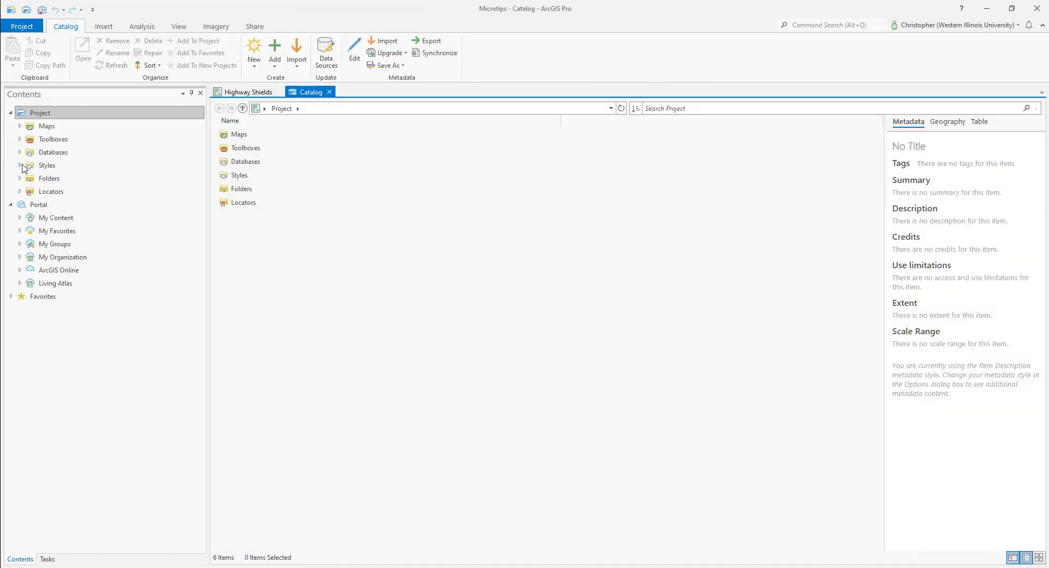
click(19, 165)
click(73, 244)
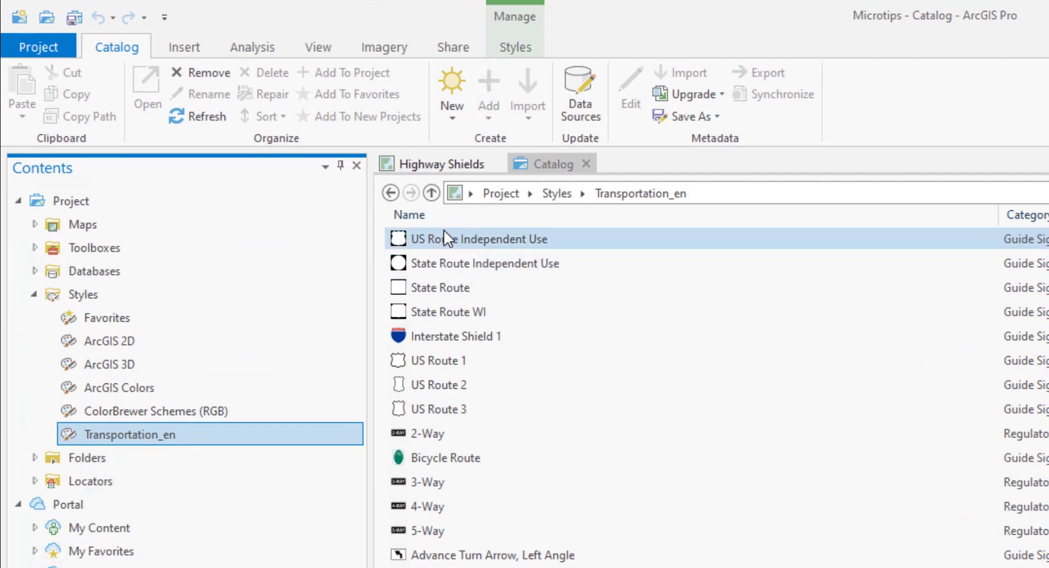
Step: Sort the Transportation_en symbols by name and bring up Blank Standard - Interstate Shield's actions
click(417, 218)
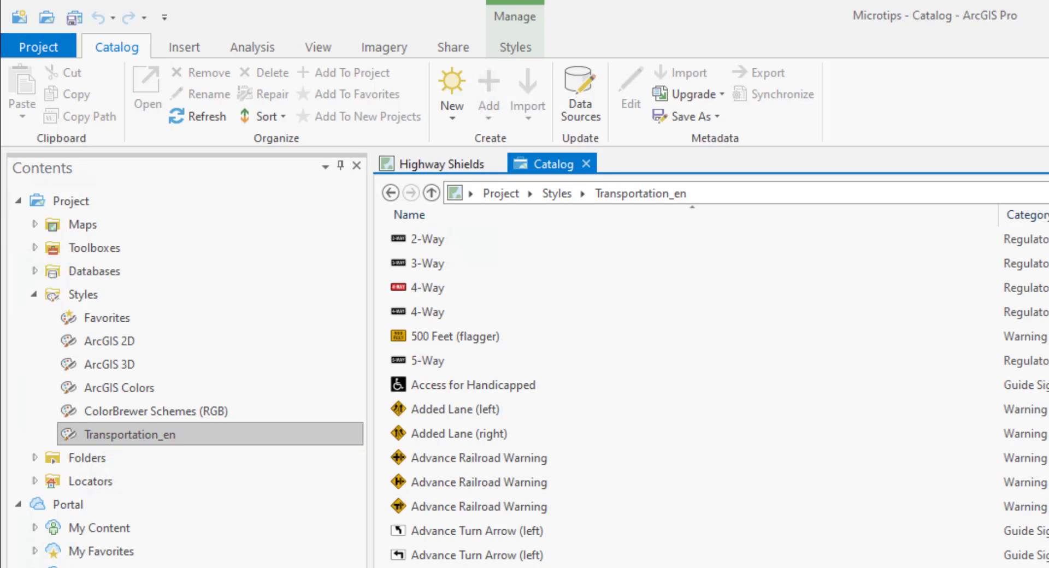
scroll(740, 480, down, 8)
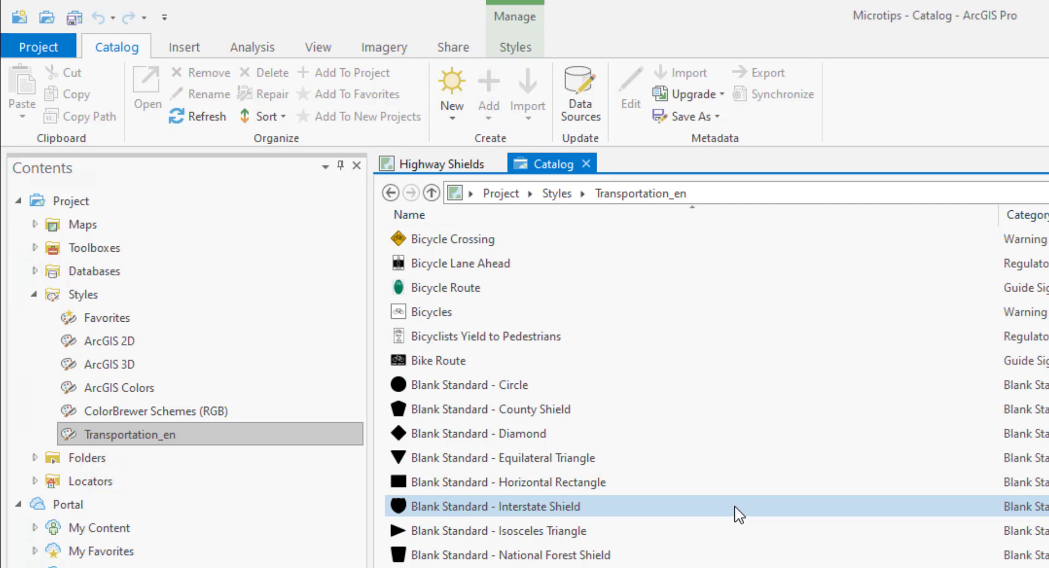
right_click(468, 504)
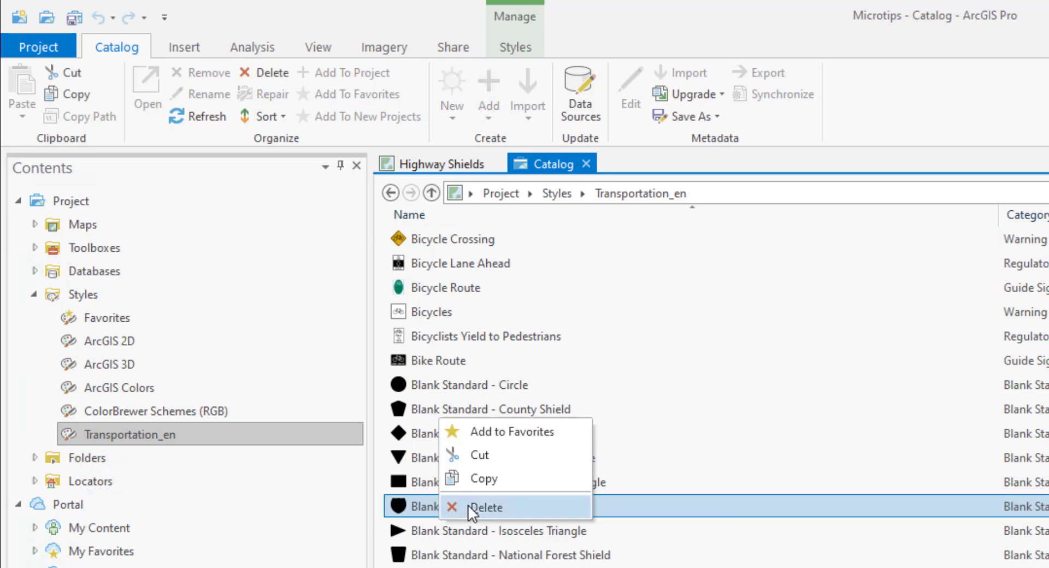
Step: Add Blank Standard - Interstate Shield to Favorites and select the copy there
click(567, 431)
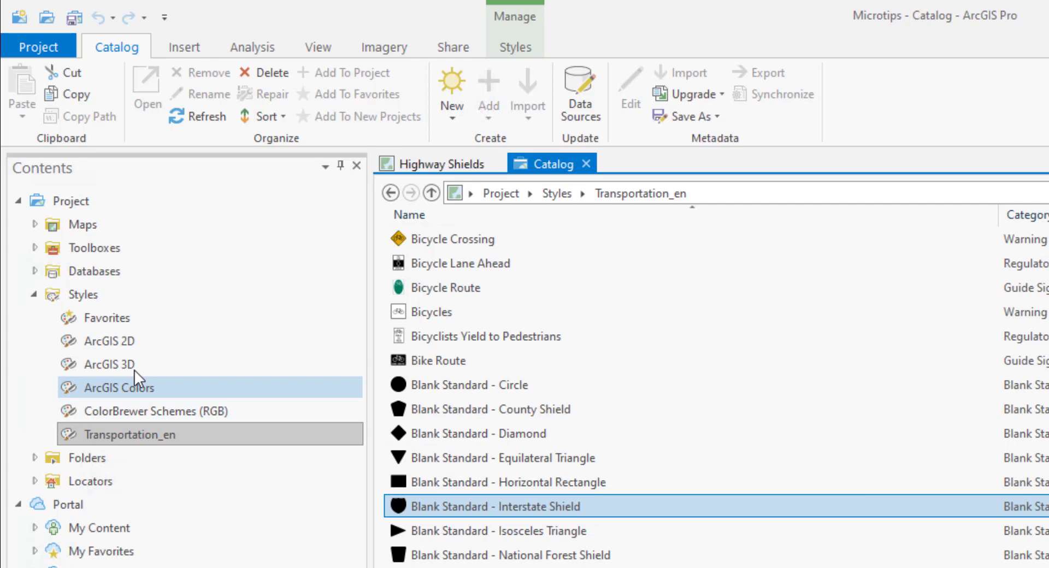
click(126, 318)
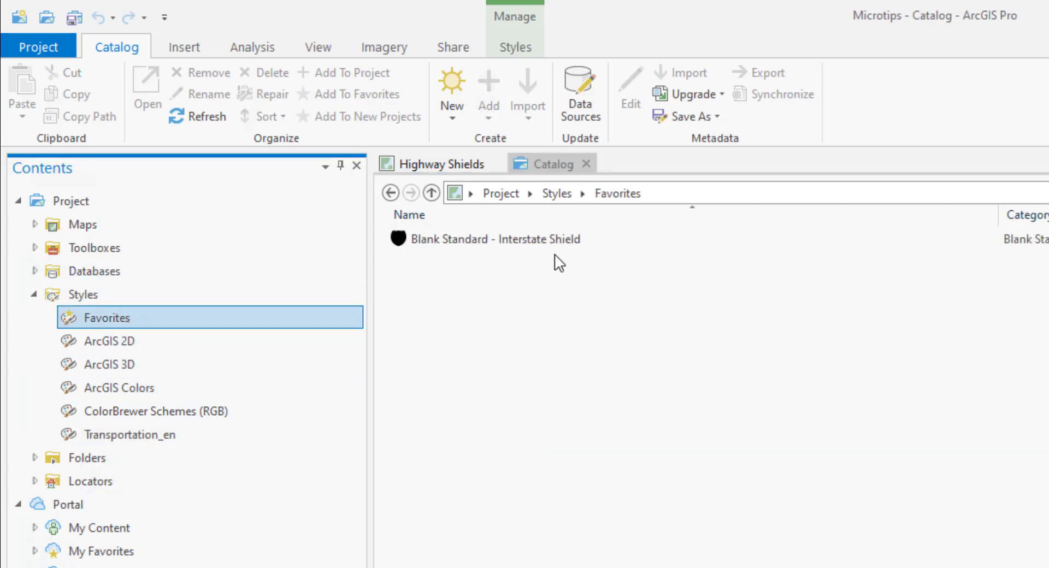
click(421, 239)
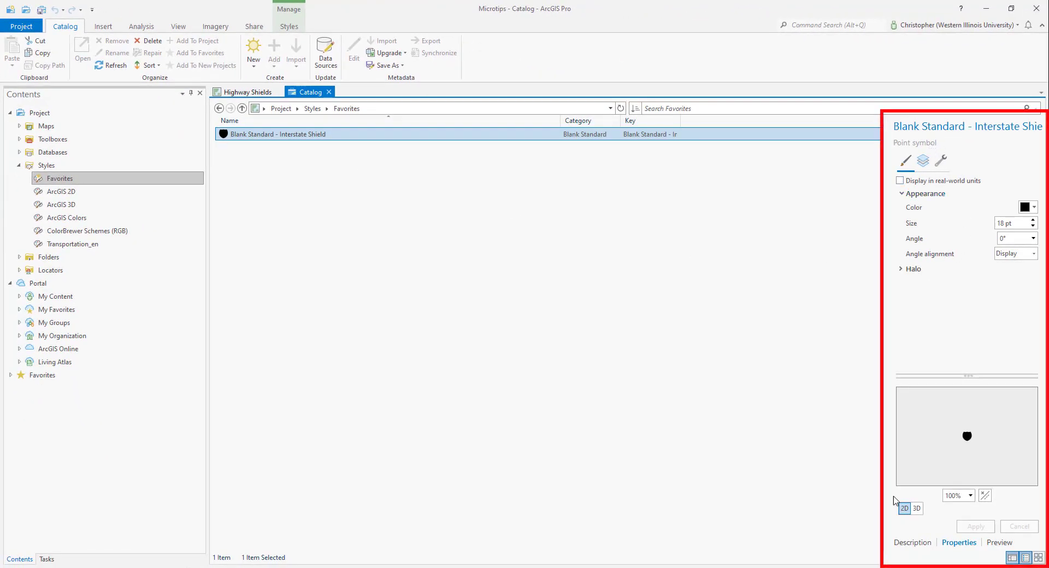
Step: Check the shield's Description and full name, then return to its symbol properties
click(919, 544)
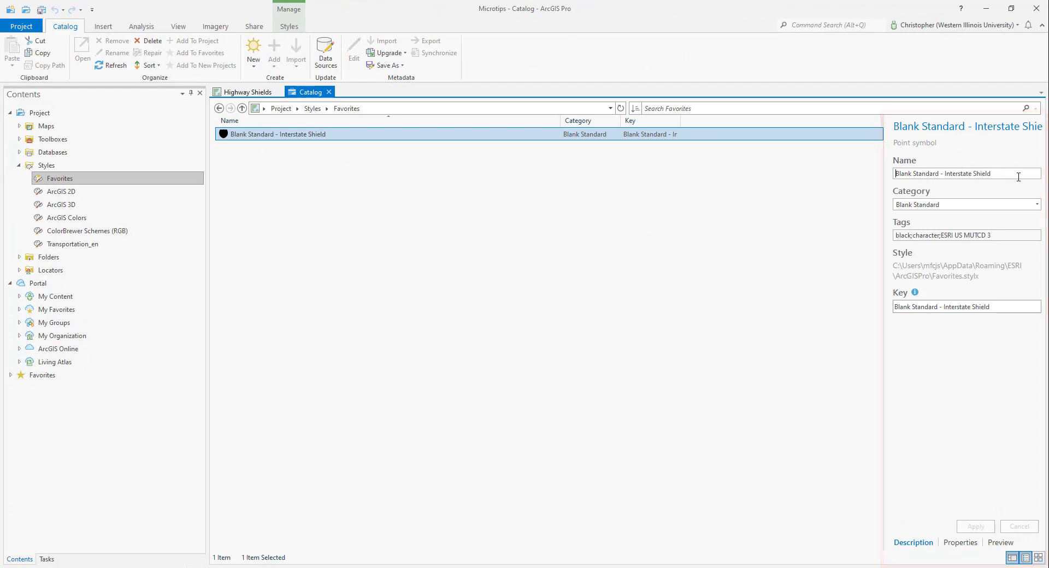
drag(1011, 176, 862, 183)
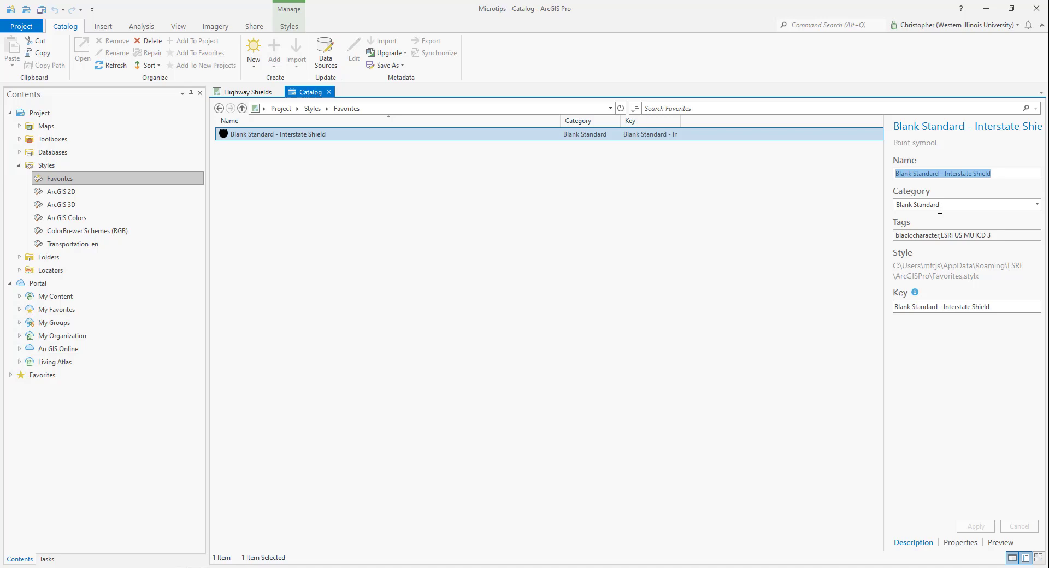
click(962, 544)
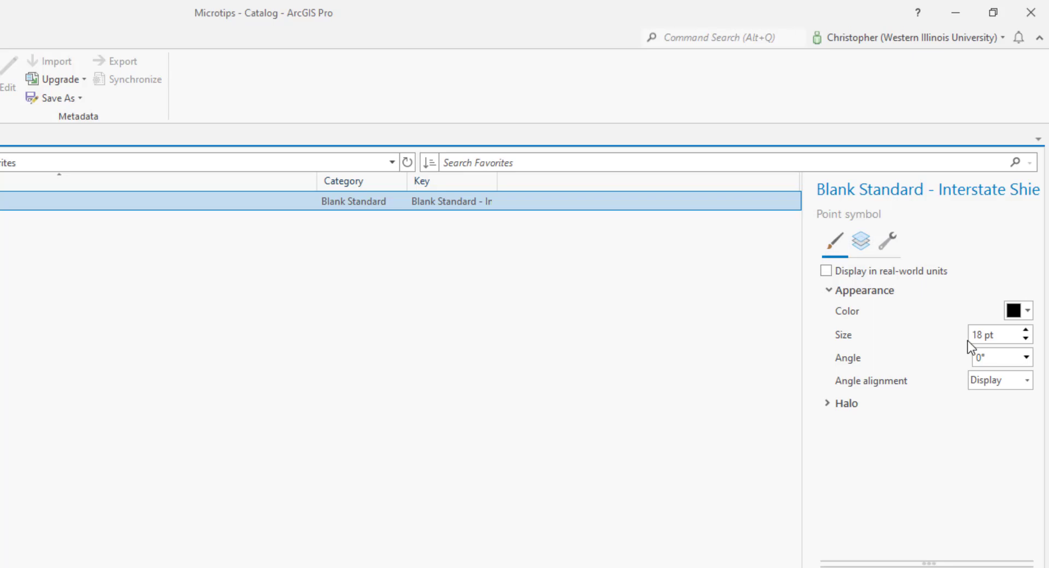
Step: Give the Favorites interstate shield a white fill and a 1 pt black outline, and apply
click(861, 247)
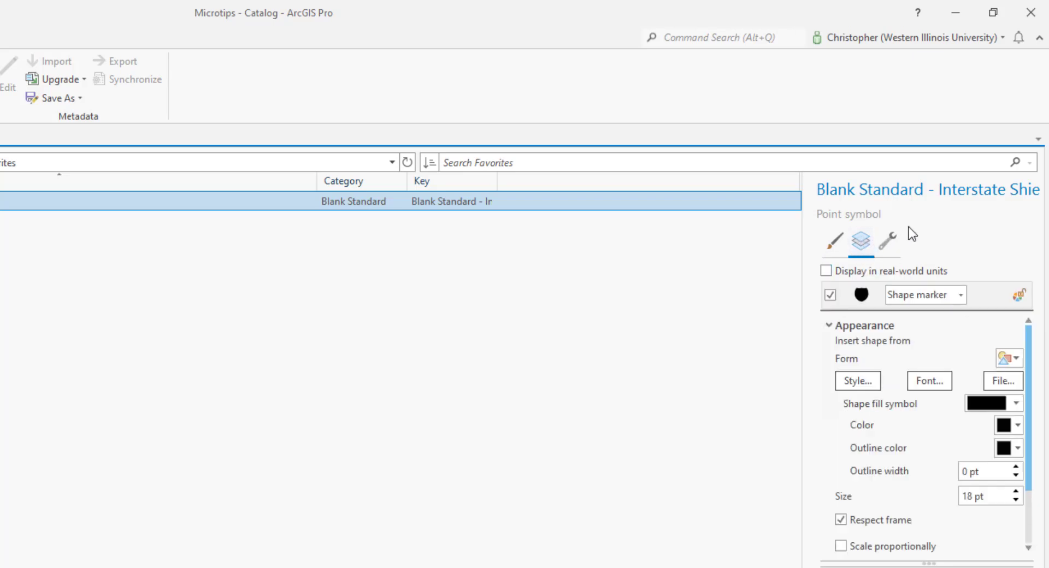
click(1014, 426)
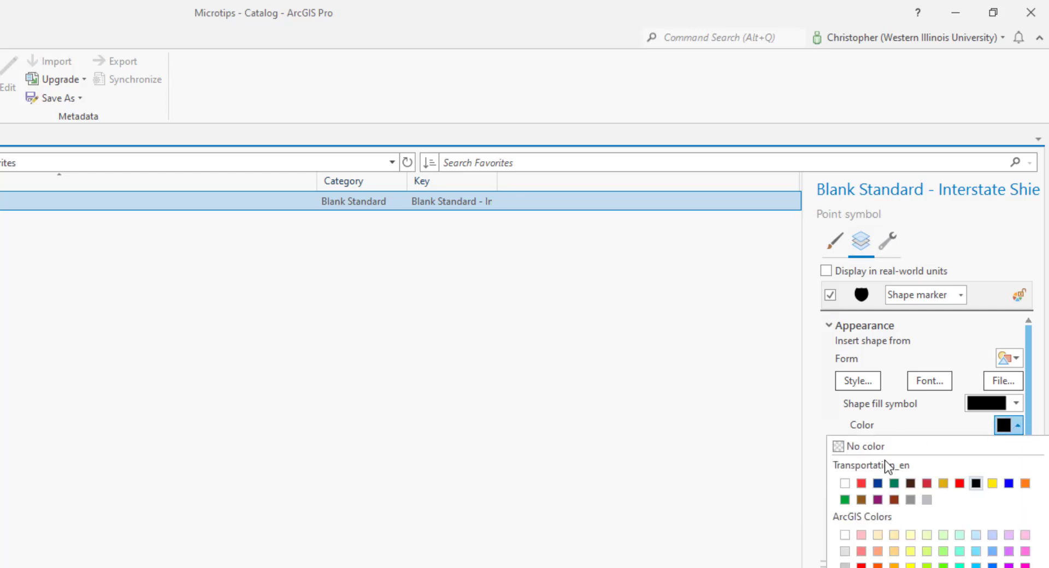
click(845, 535)
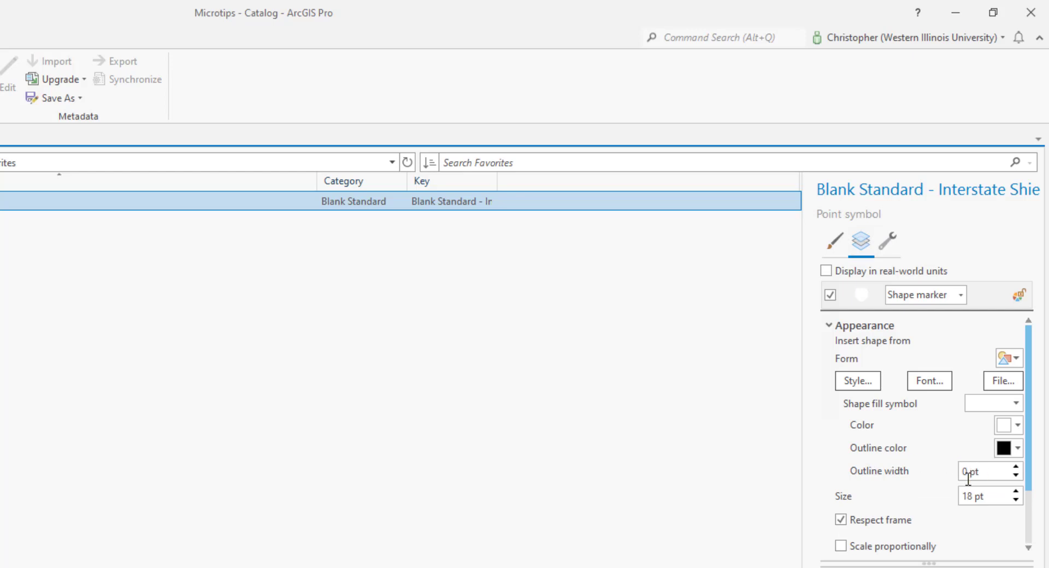
click(1016, 467)
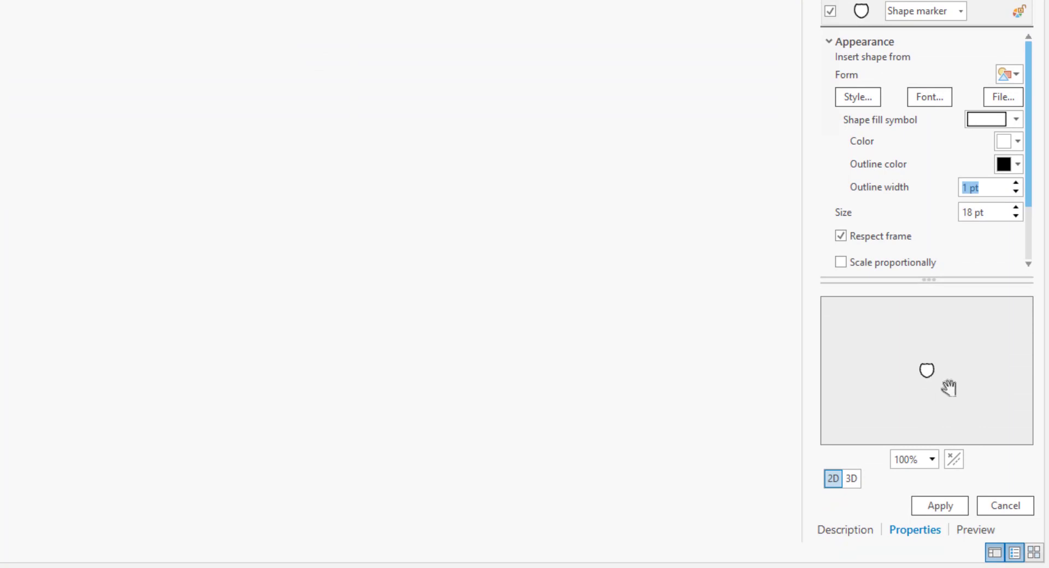
click(939, 505)
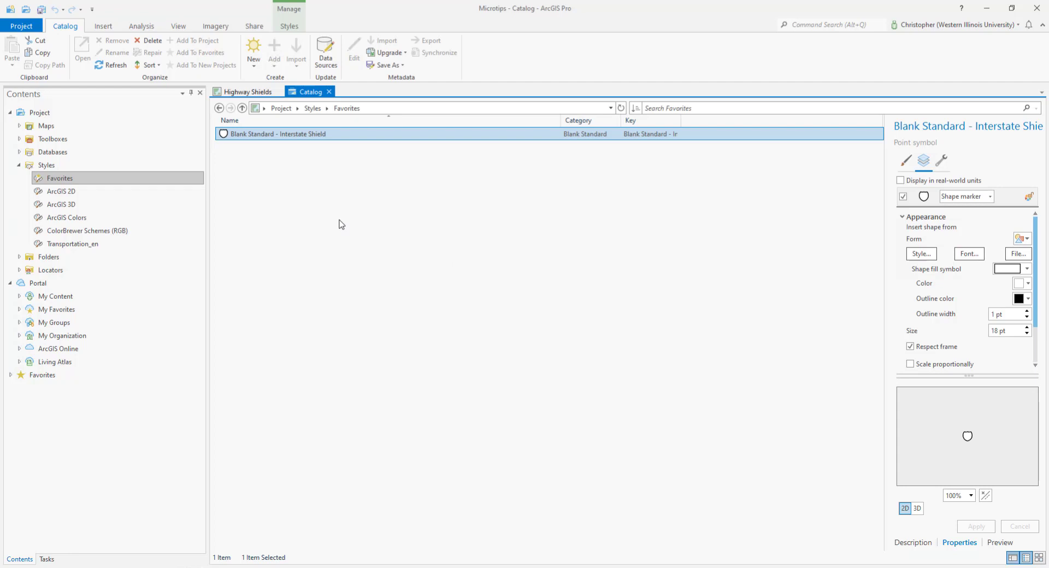
Step: Return to the Highway Shields map and show the Interstates label text symbol's Appearance settings
click(243, 92)
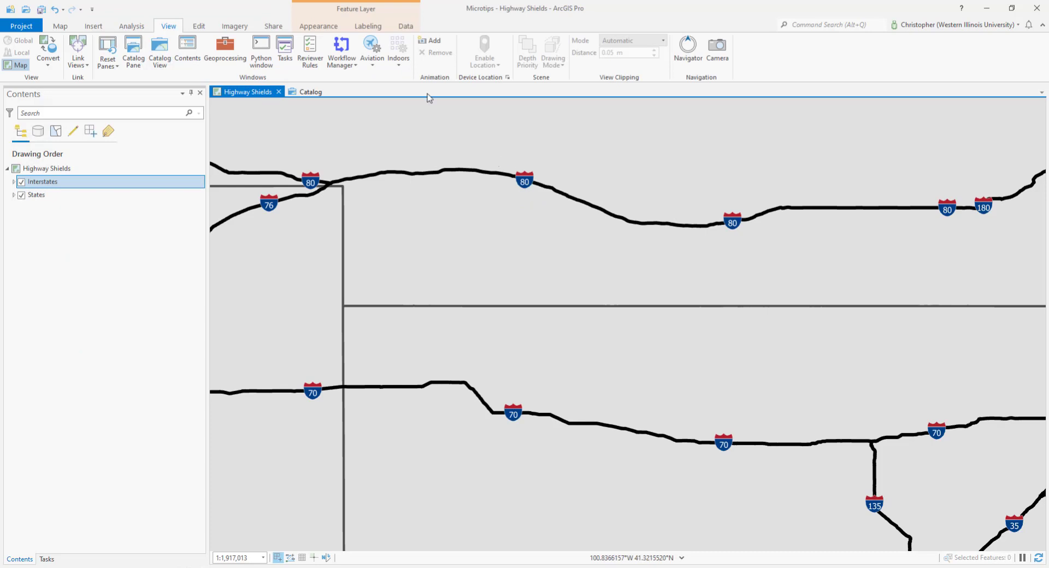
click(368, 26)
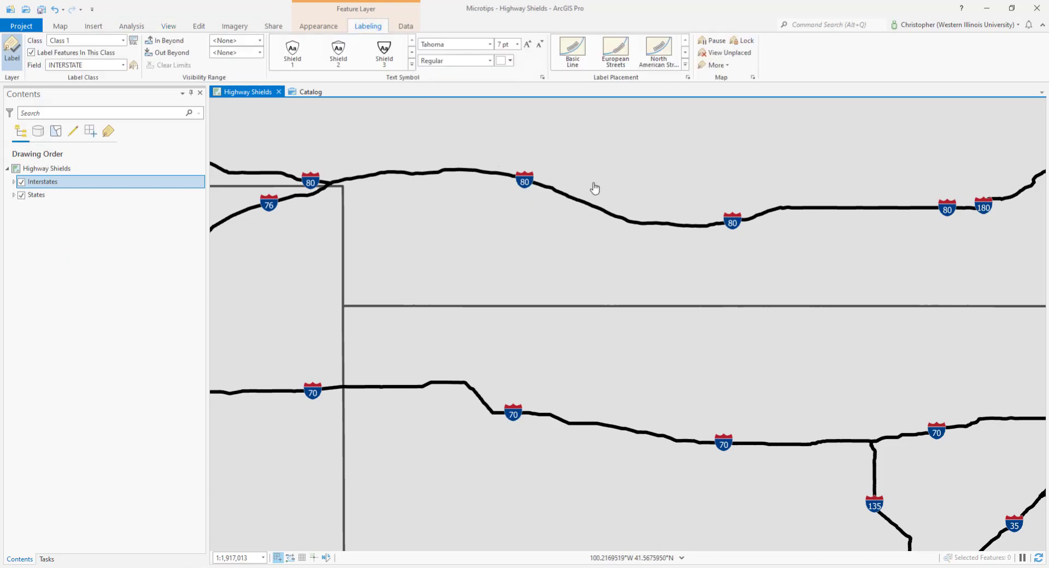
click(542, 78)
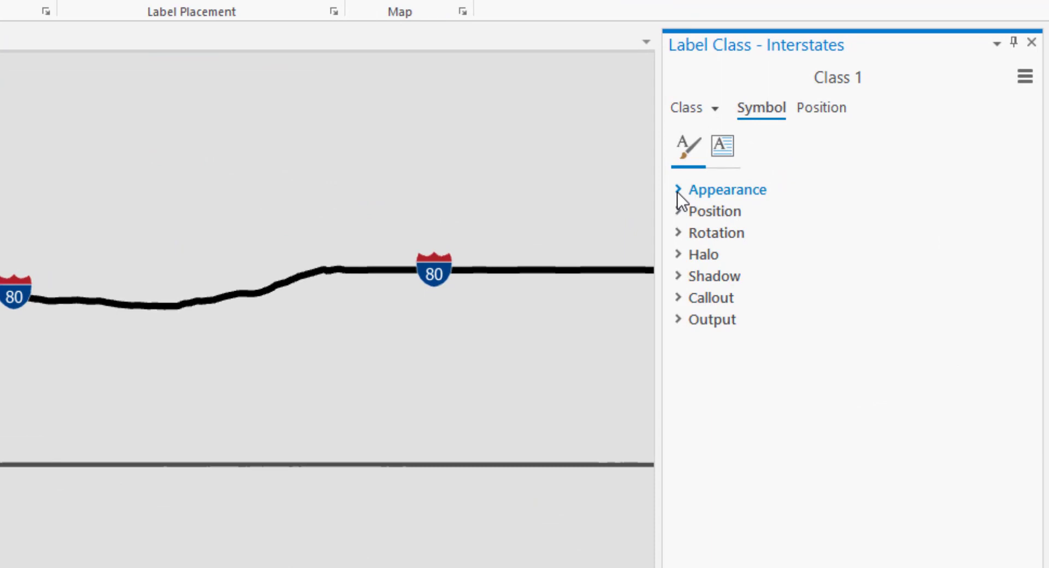
click(677, 191)
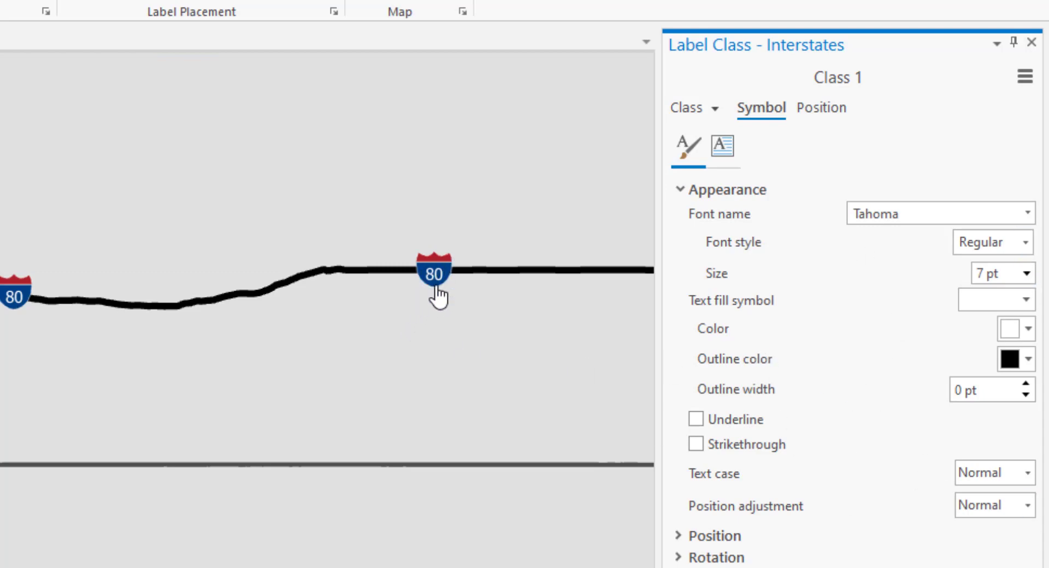
Step: Set the Interstates label callout point symbol to the Favorites Blank Standard - Interstate Shield
click(679, 190)
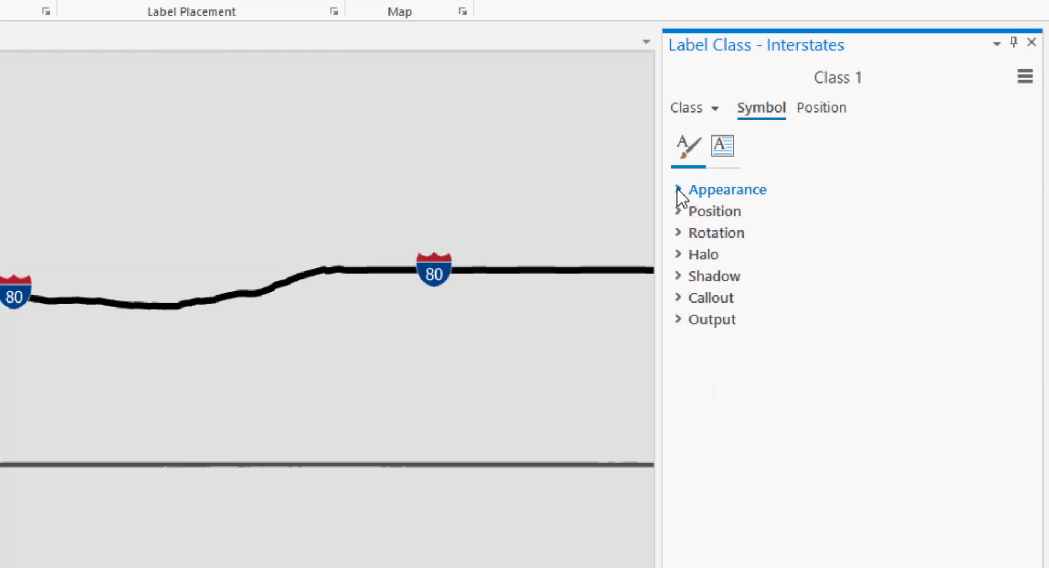
click(677, 300)
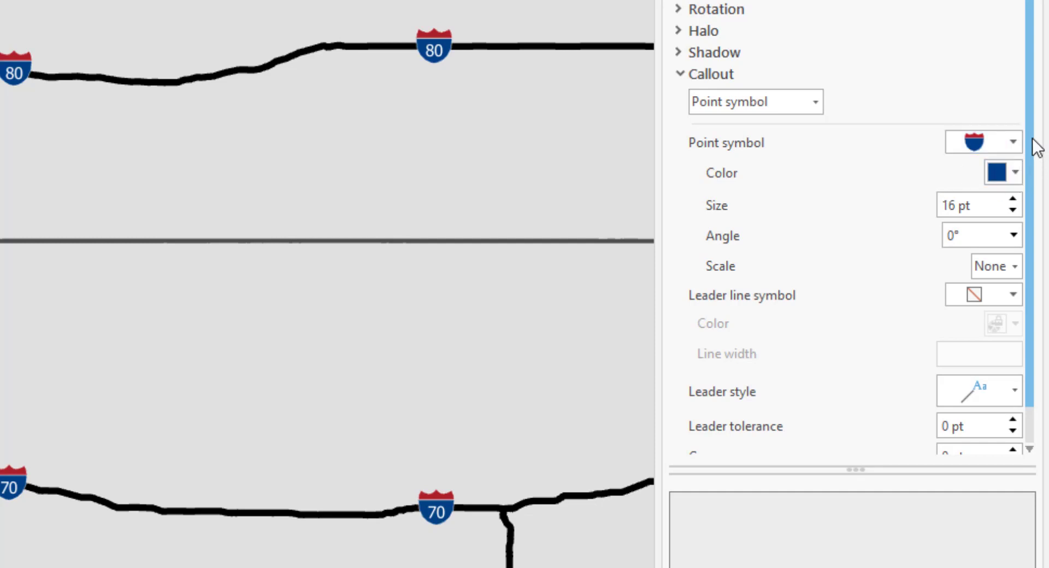
click(1014, 142)
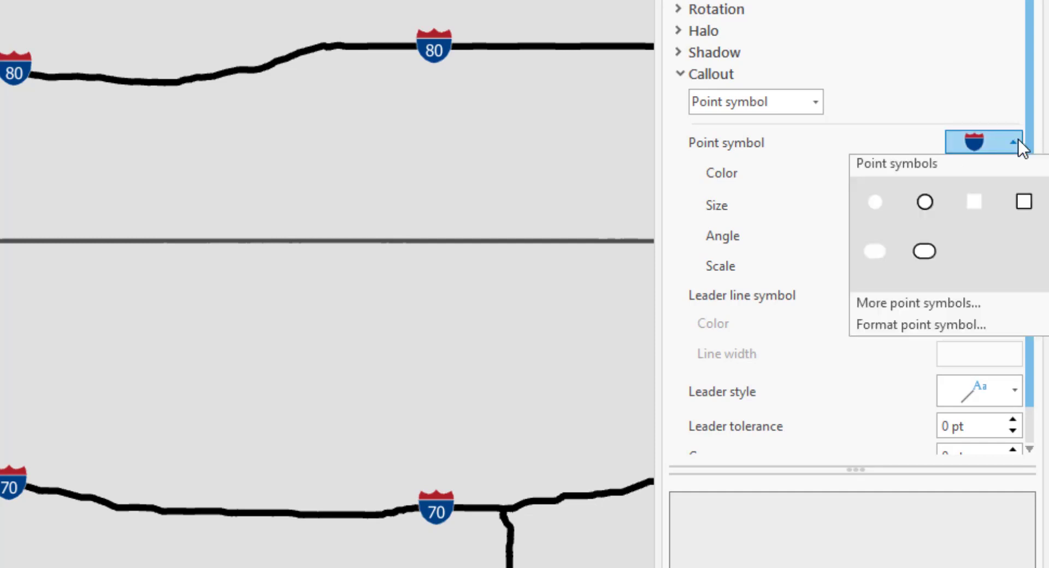
click(917, 303)
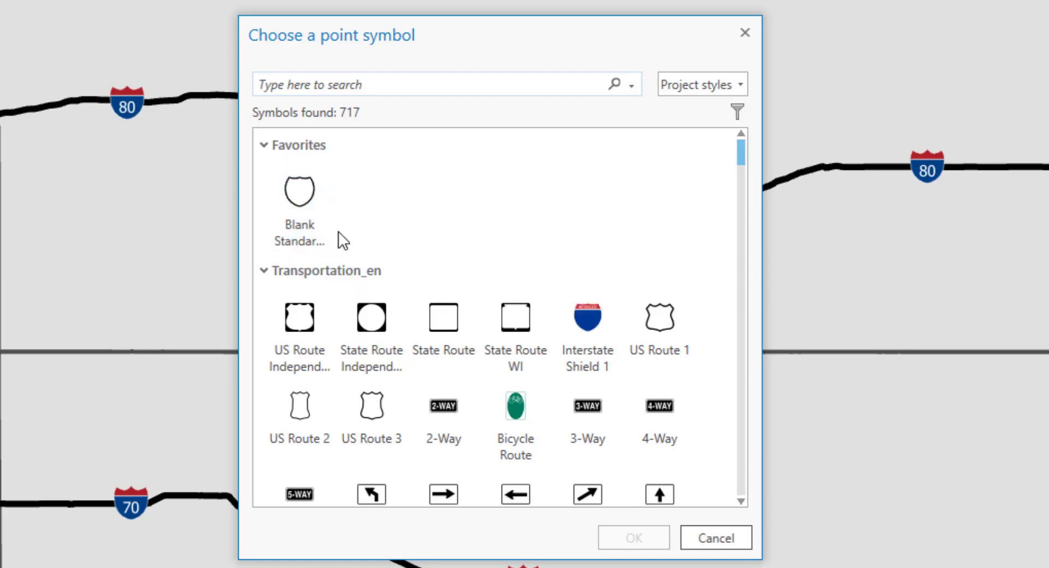
click(304, 195)
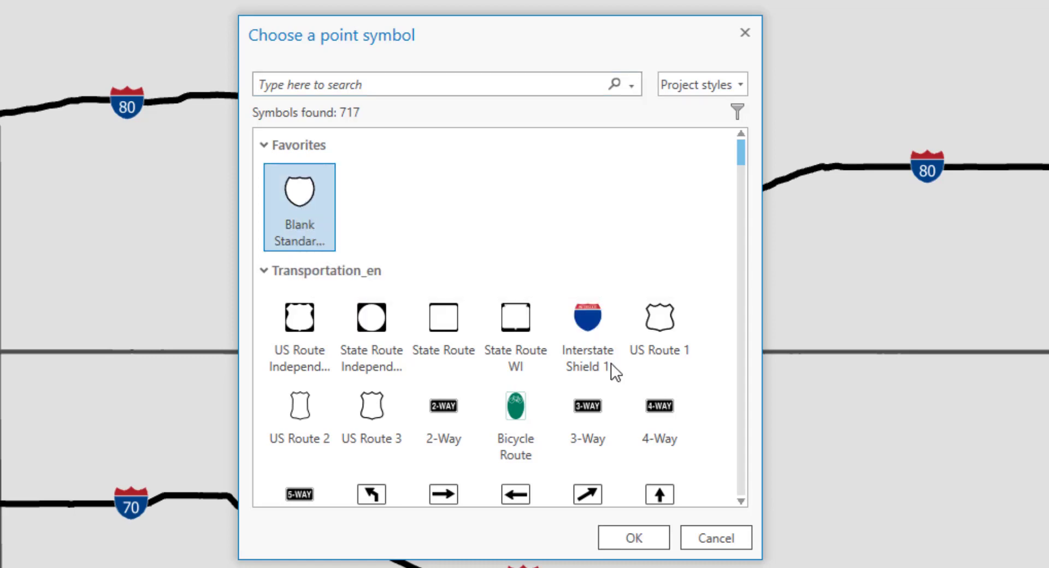
click(635, 538)
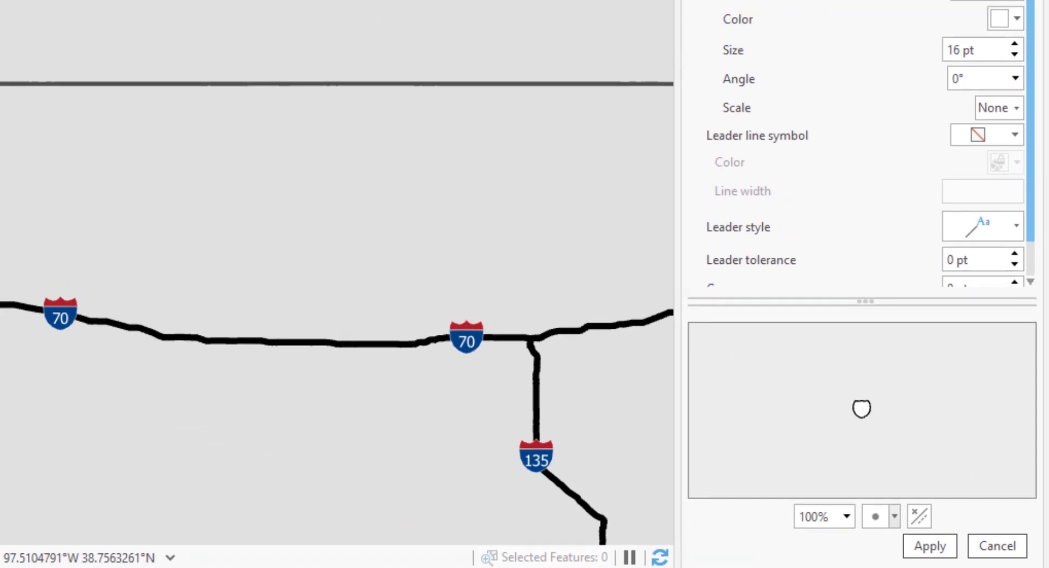
Step: Make the interstate route number text black and apply the shield labels to the map
click(697, 64)
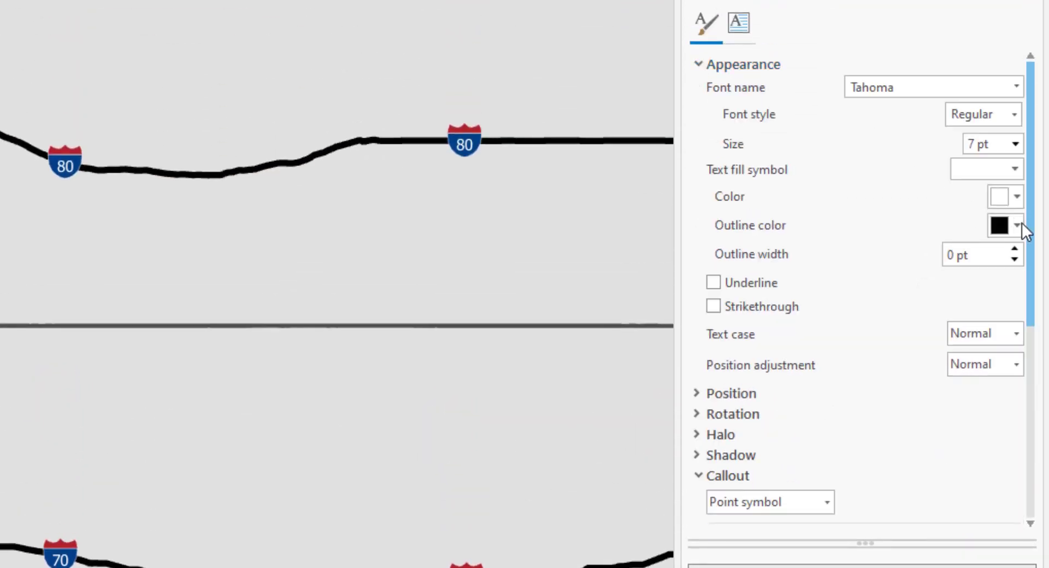
click(1017, 198)
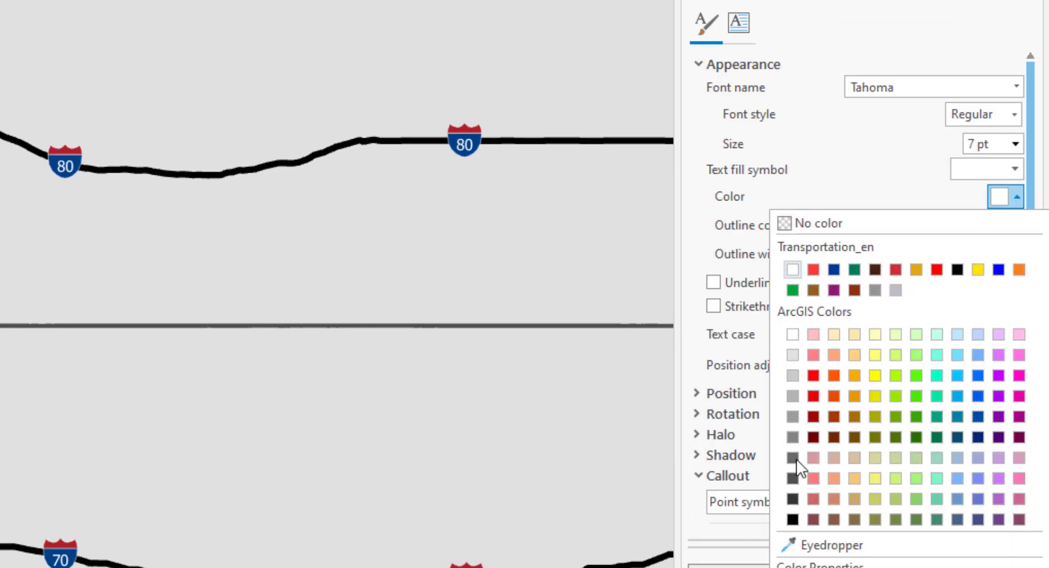
click(791, 520)
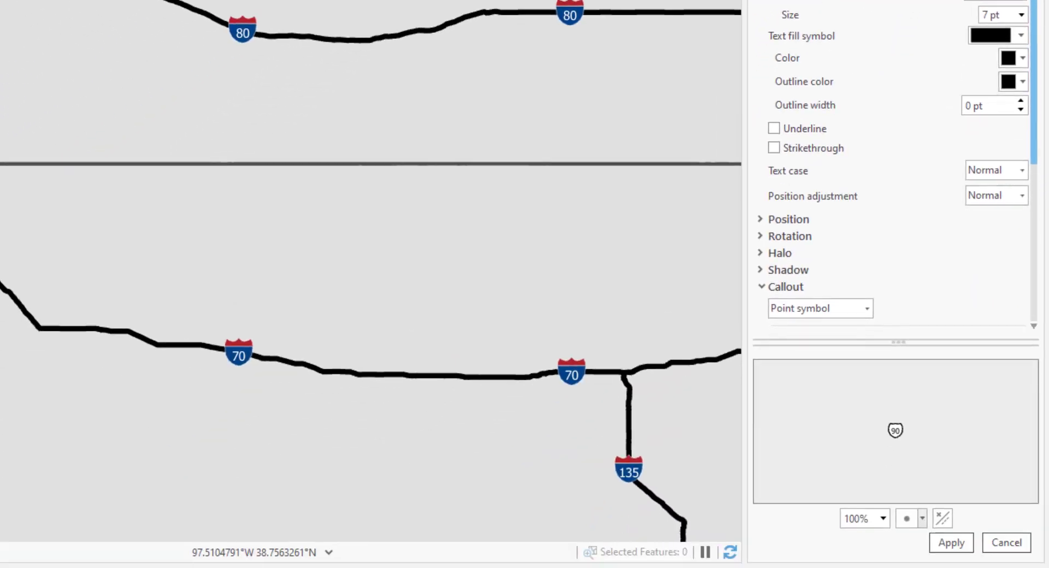
click(951, 543)
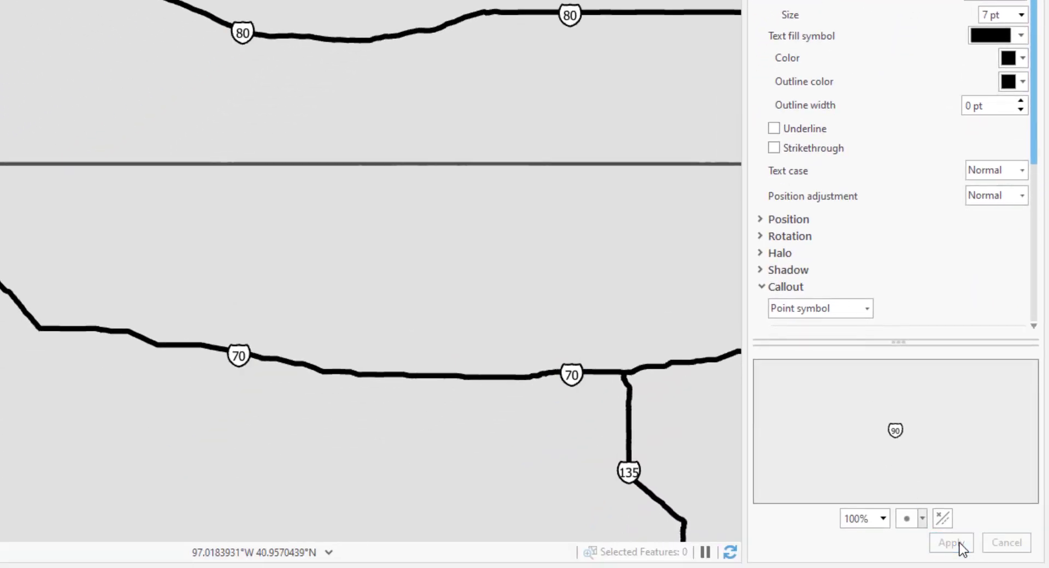